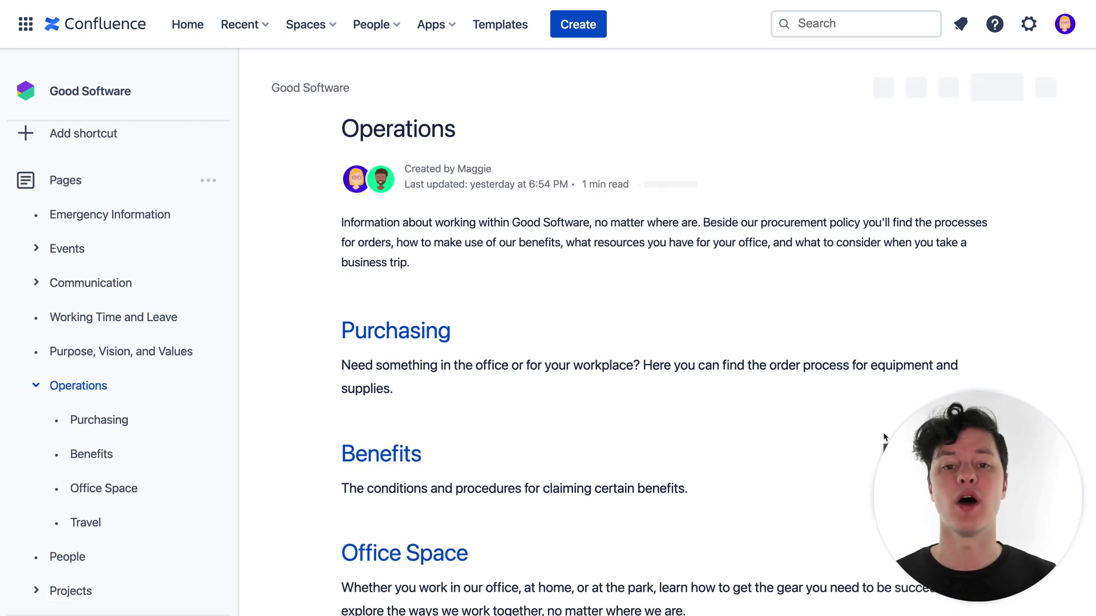
# Scroll down the Operations overview and open its Office Space child page.
pyautogui.scroll(-4, 882, 433)
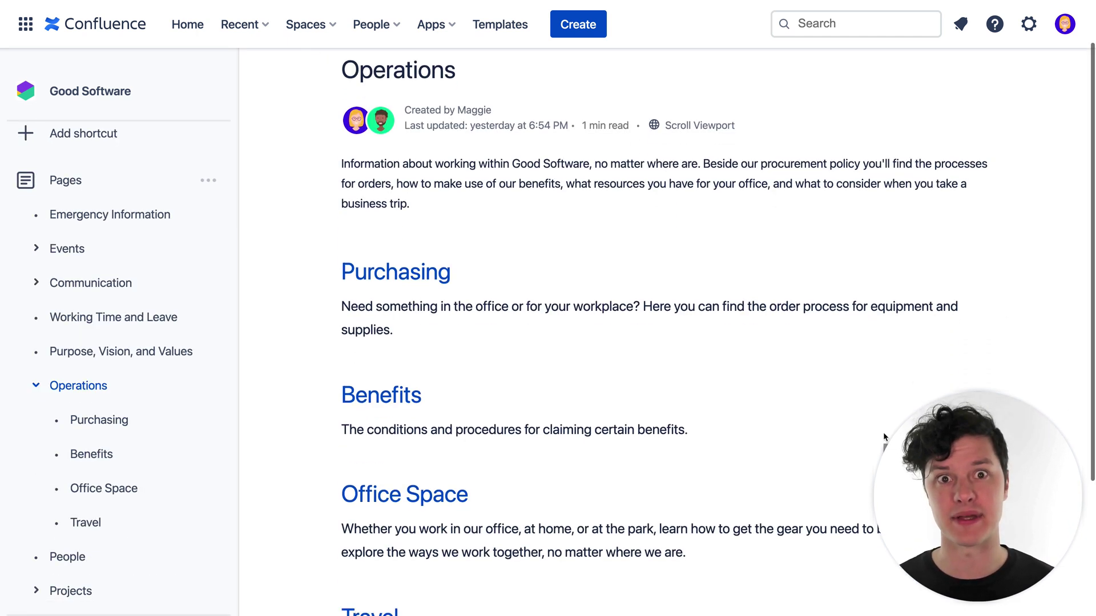
pyautogui.scroll(-1, 883, 432)
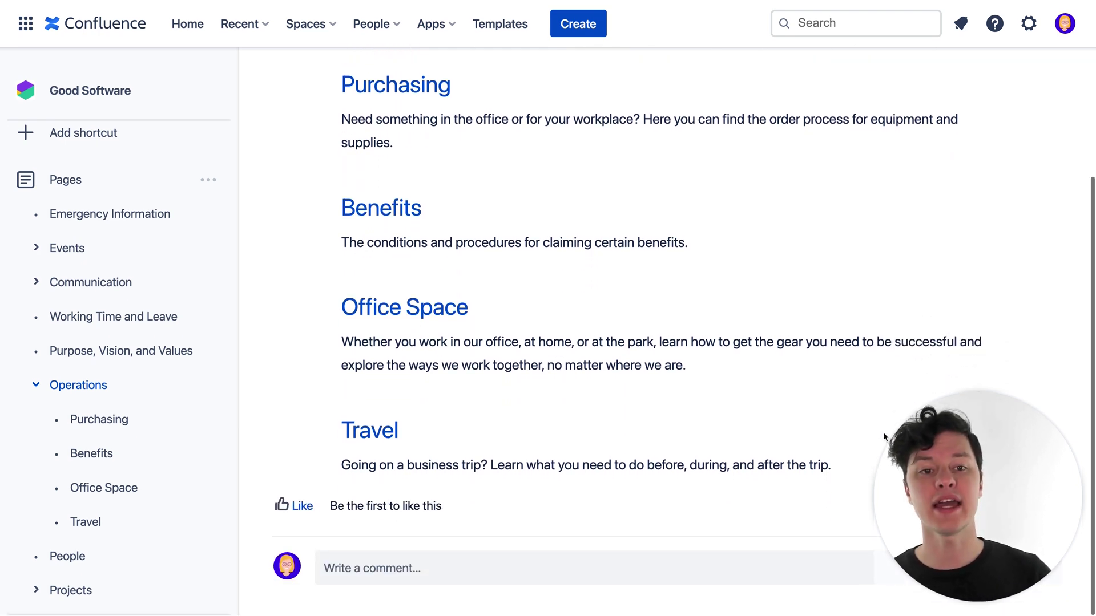
pyautogui.click(427, 310)
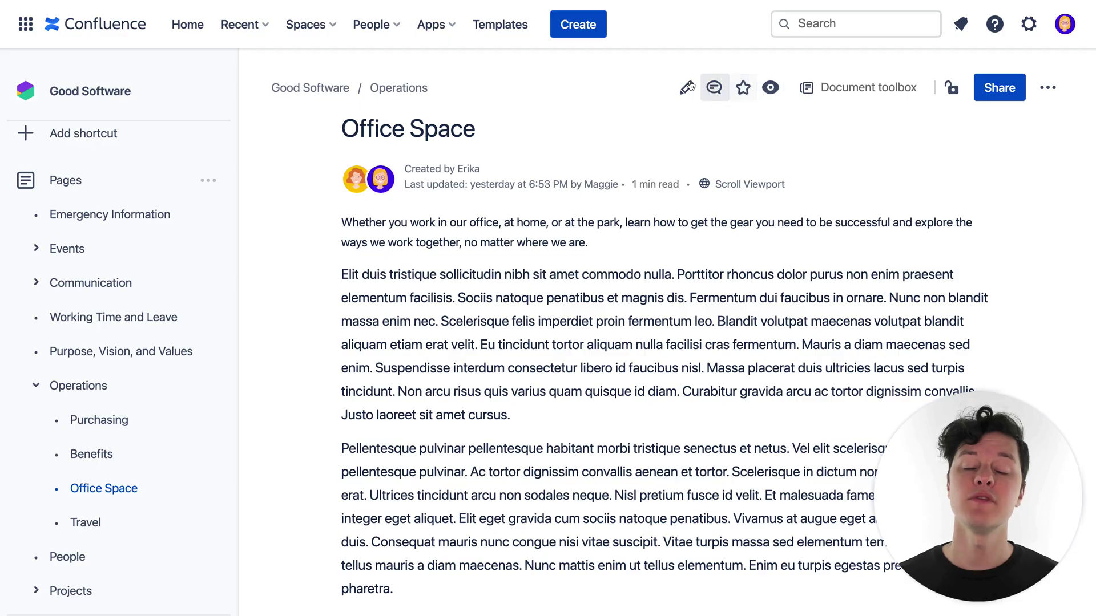
# Switch the Office Space page to edit mode to expose its Excerpt-wrapped intro line.
pyautogui.click(688, 87)
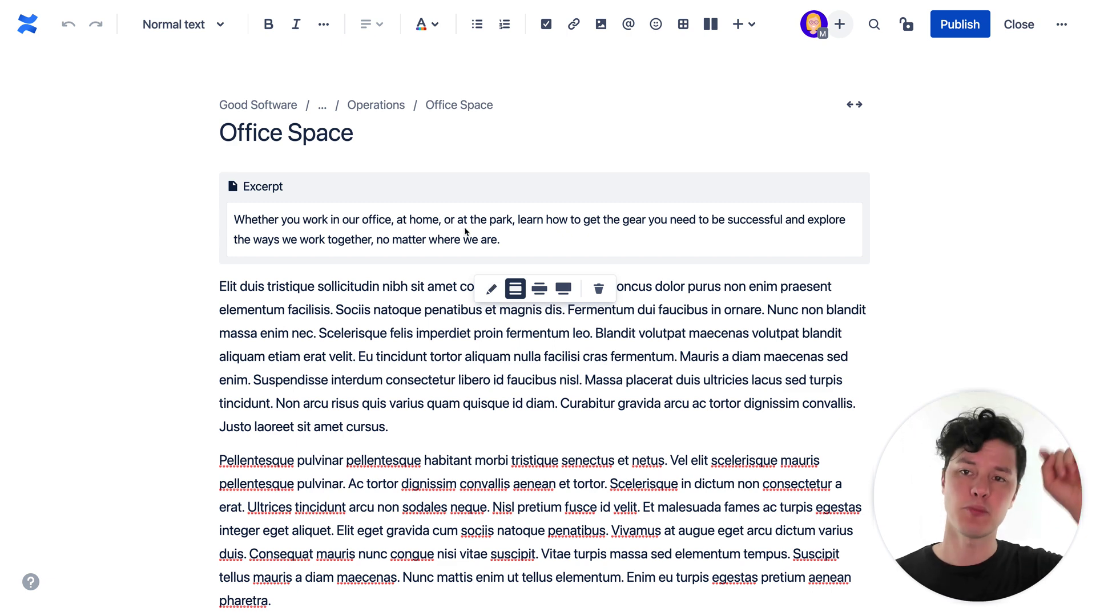
# Highlight the Office Space Excerpt paragraph, then clear the selection.
pyautogui.moveTo(497, 240); pyautogui.dragTo(481, 240)
pyautogui.tripleClick(481, 239)
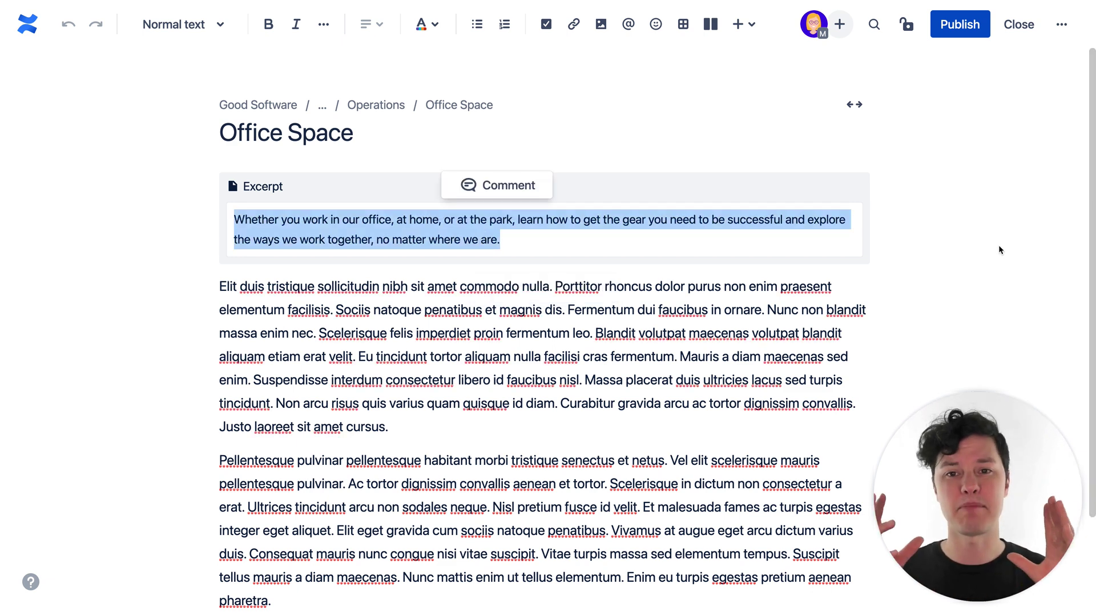
pyautogui.click(897, 193)
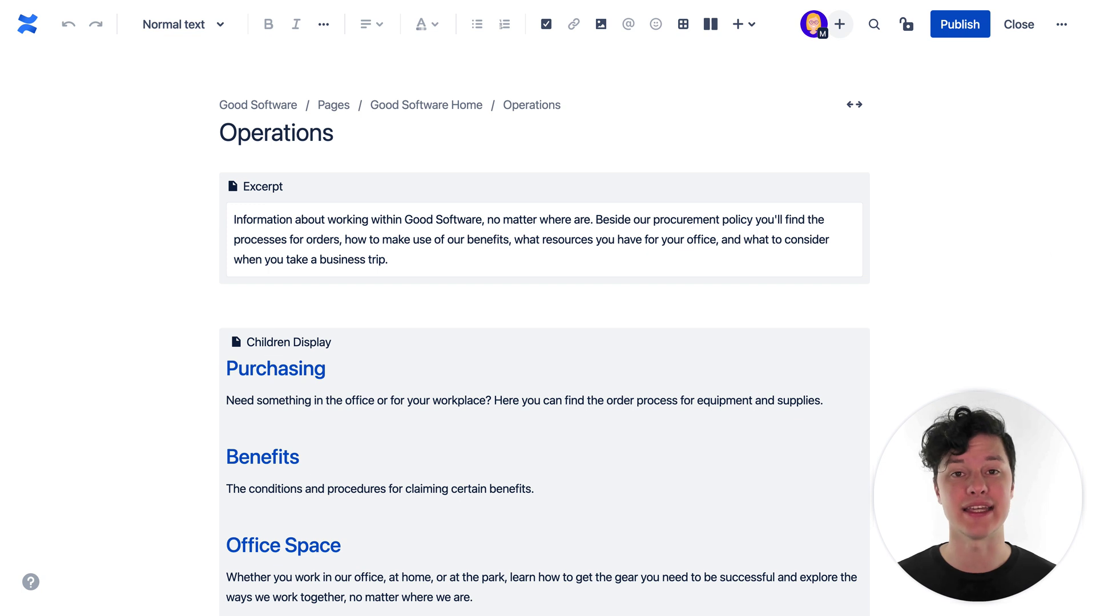
# Select the Operations page's Children Display macro and view its settings.
pyautogui.scroll(-3, 696, 426)
pyautogui.click(661, 432)
pyautogui.click(491, 567)
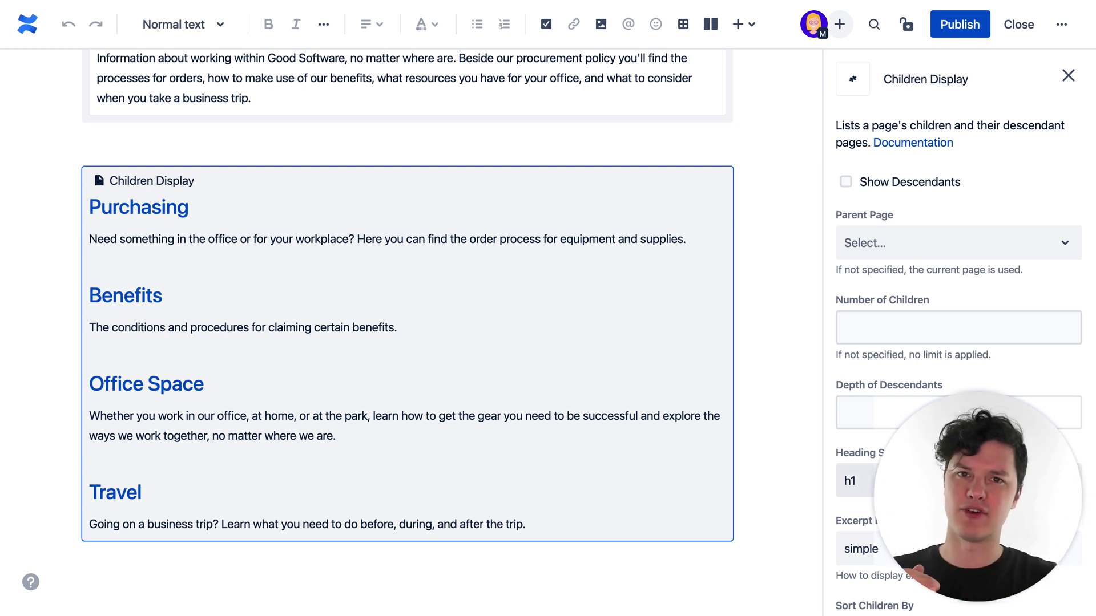
pyautogui.scroll(-2, 879, 422)
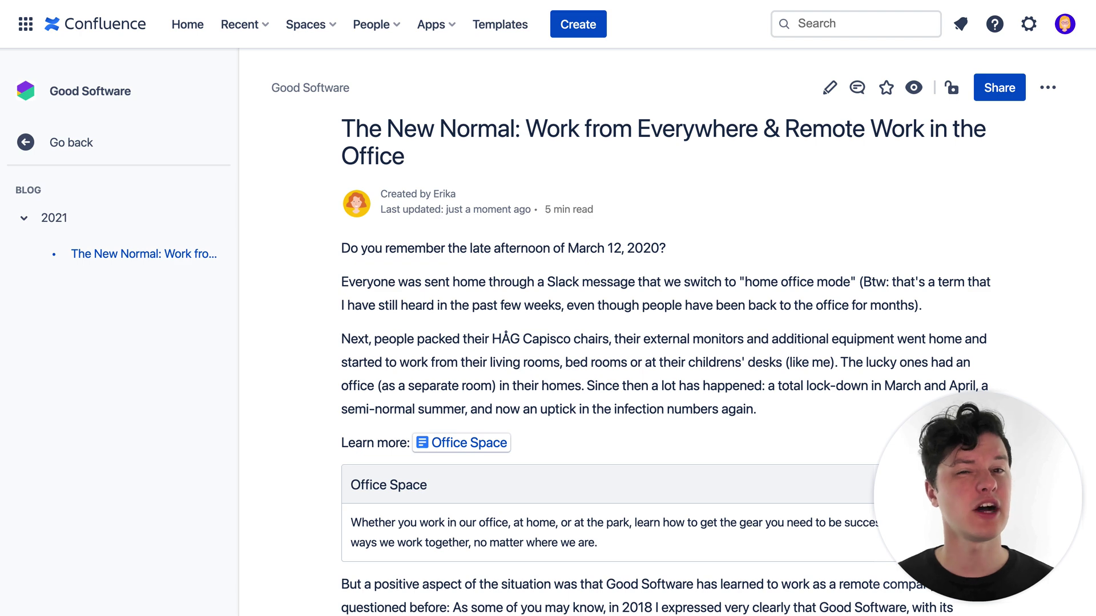
# Review 'The New Normal' blog post, then switch it to edit mode.
pyautogui.scroll(-5, 1062, 429)
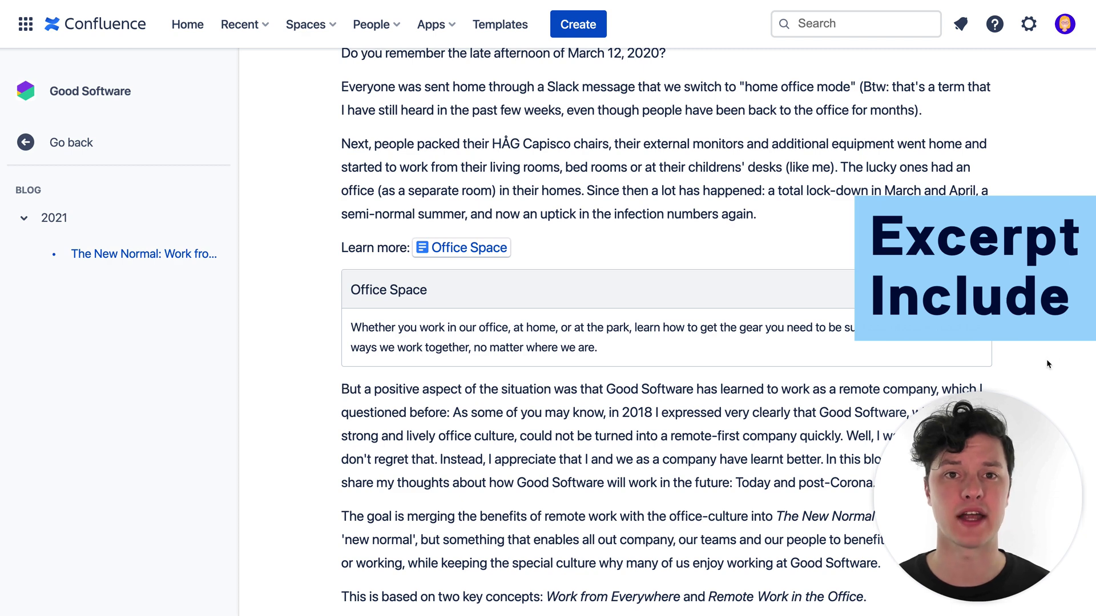
pyautogui.scroll(5, 662, 325)
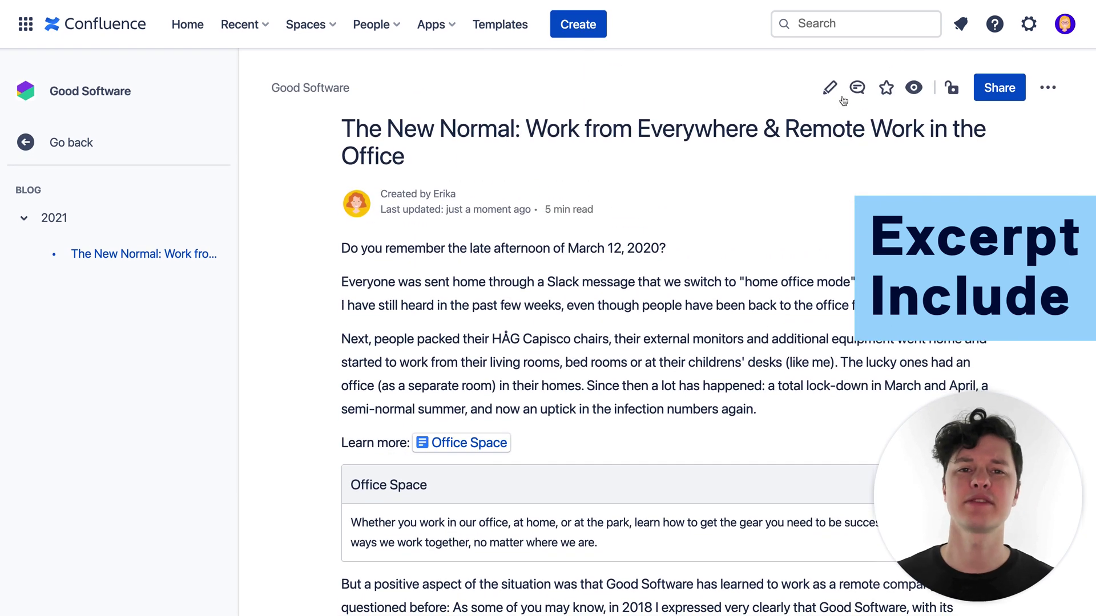
pyautogui.click(833, 90)
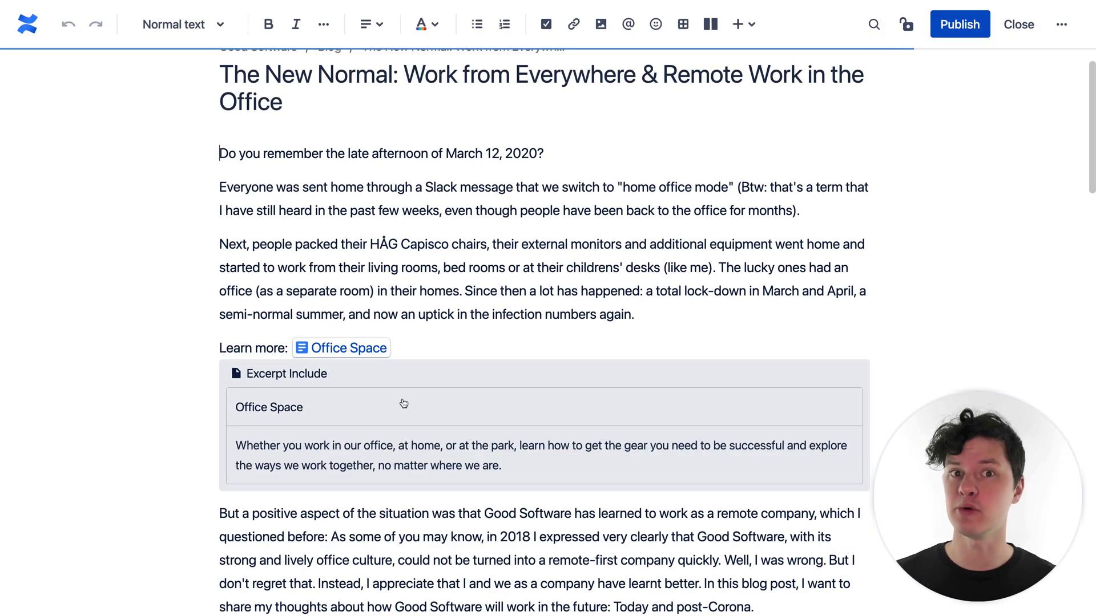
# In the Excerpt Include macro's settings, check Remove Surrounding Panel.
pyautogui.click(403, 403)
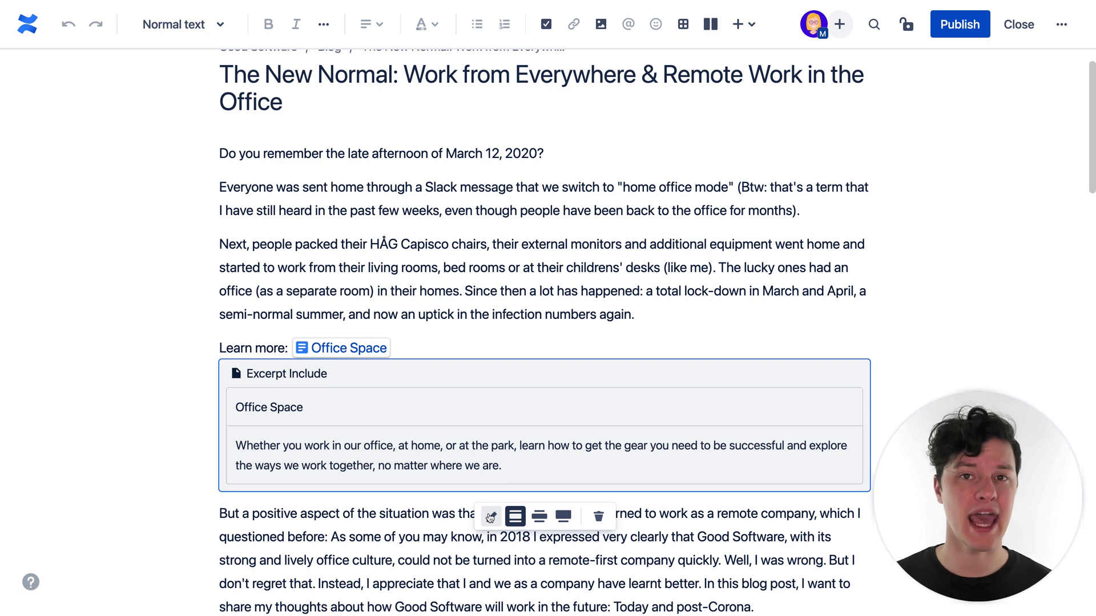
pyautogui.click(491, 517)
pyautogui.click(222, 259)
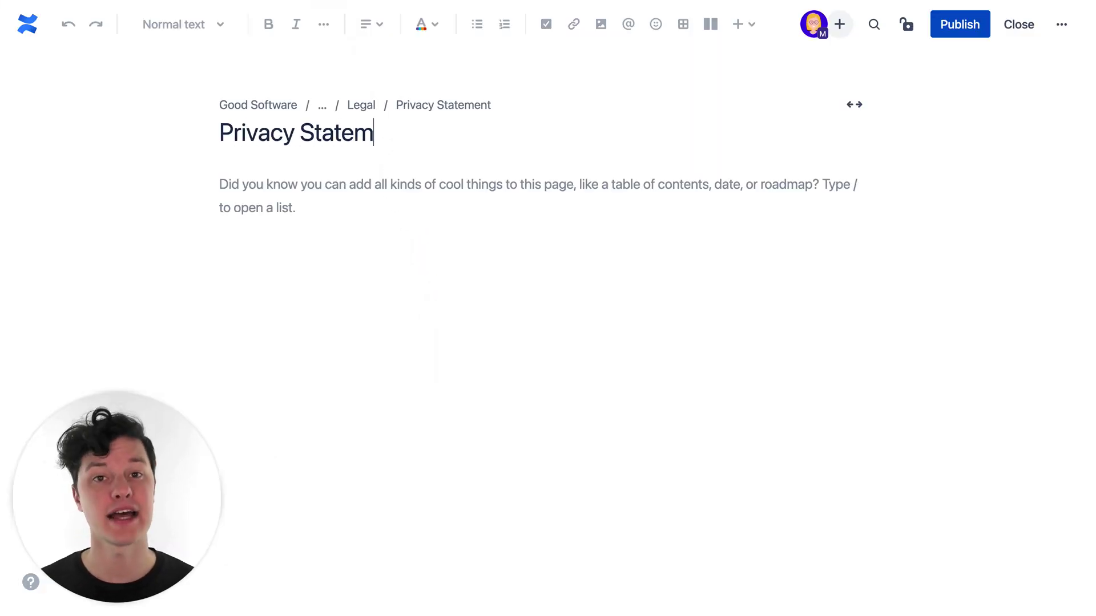
# Paste the full privacy policy text into the Privacy Statement page body.
pyautogui.click(364, 203)
pyautogui.hotkey('ctrl', 'v')
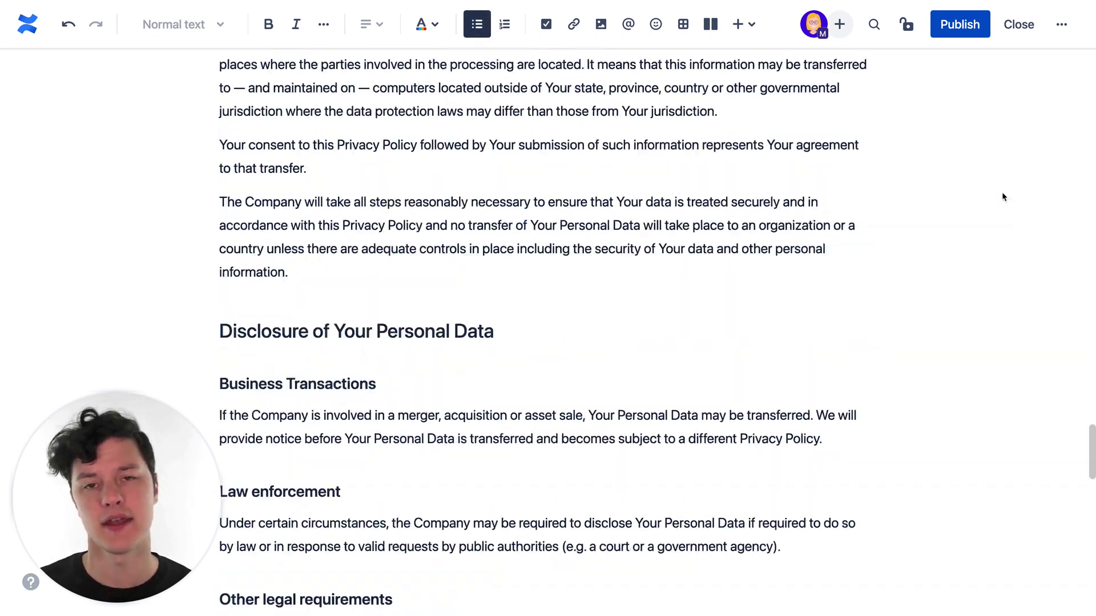
pyautogui.scroll(20, 1026, 187)
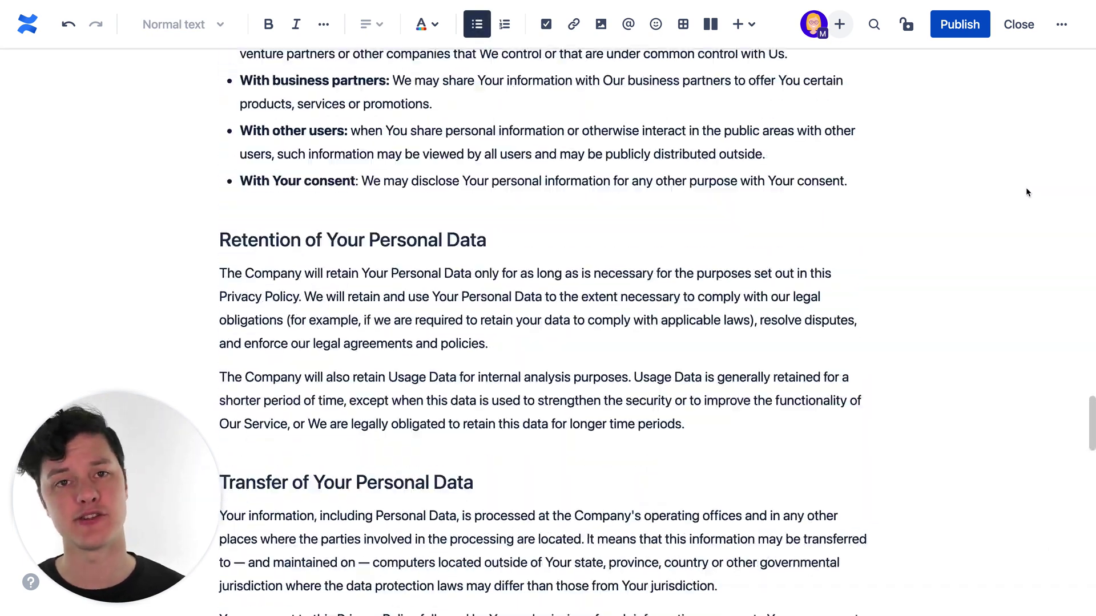
pyautogui.scroll(20, 1025, 187)
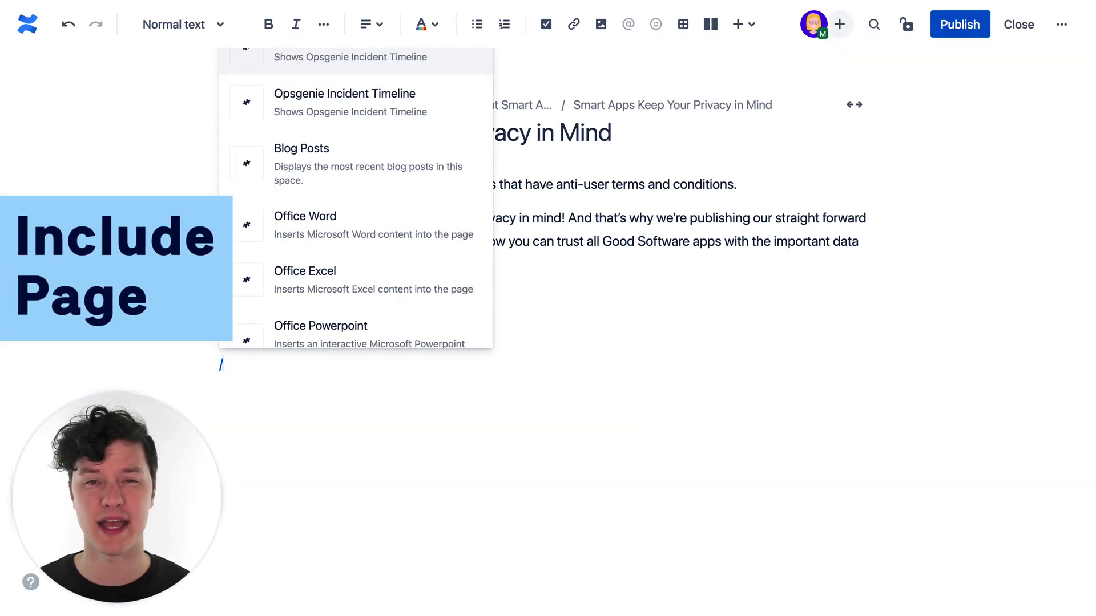
# Insert an Include Page macro via /include with Privacy Statement as the page to include.
pyautogui.write('includ')
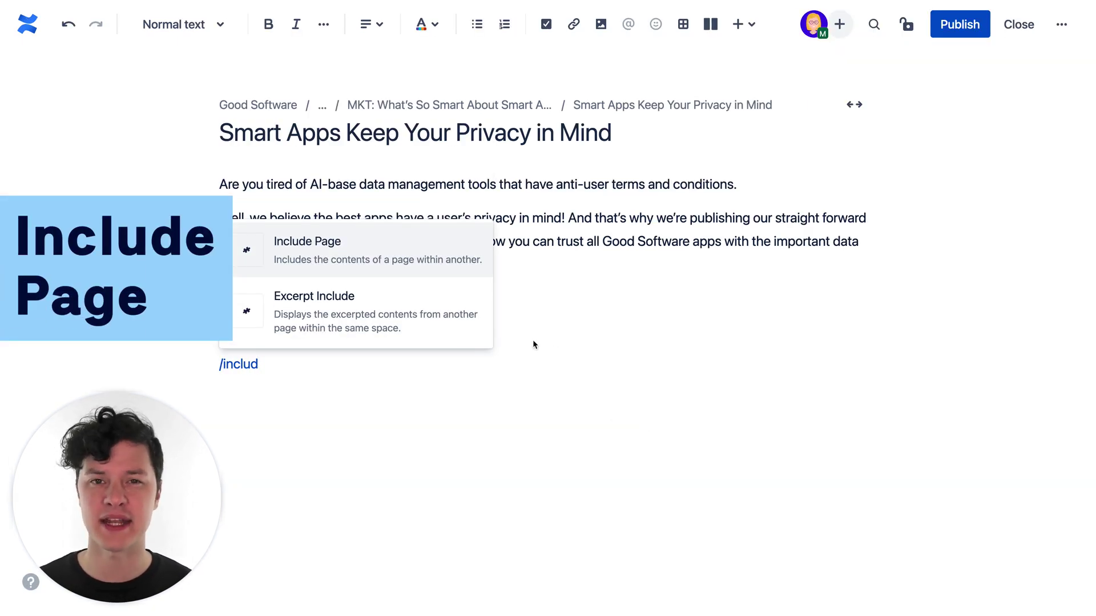
pyautogui.click(331, 249)
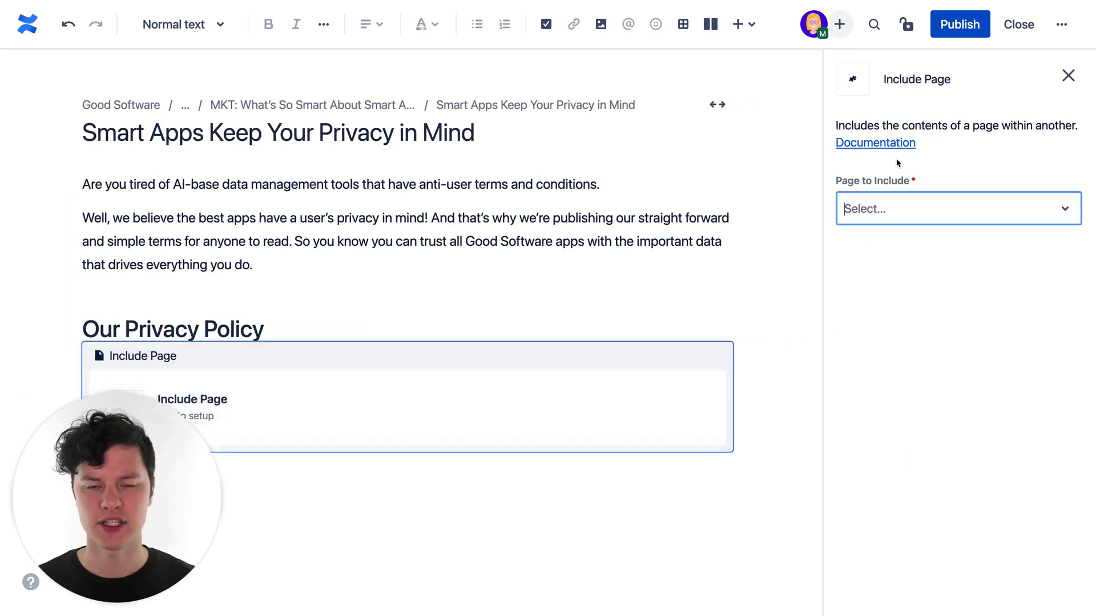
pyautogui.click(888, 210)
pyautogui.write('priv')
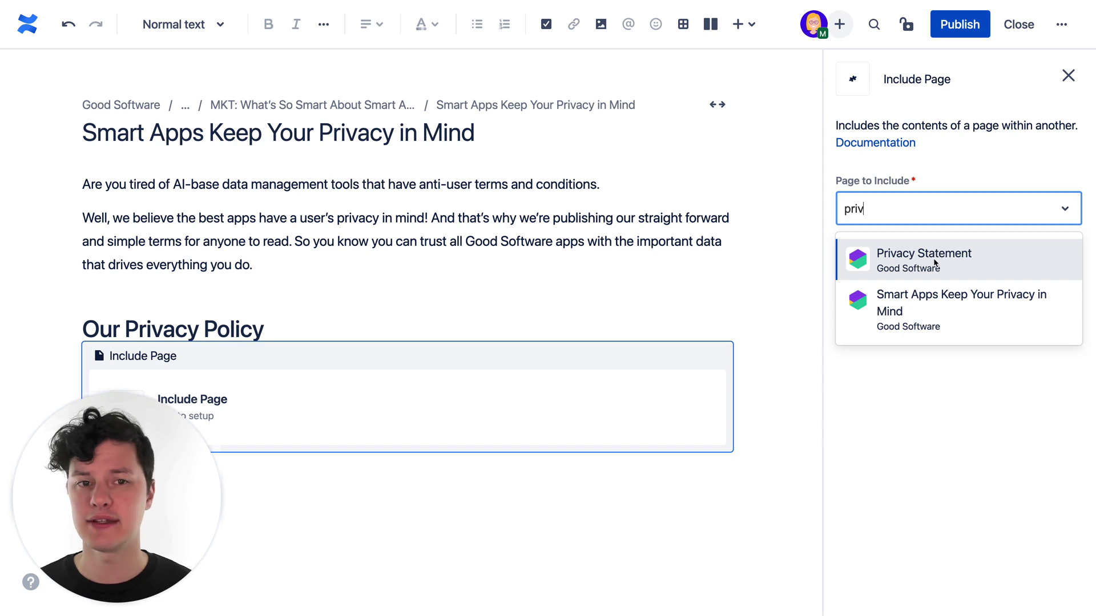
pyautogui.click(934, 263)
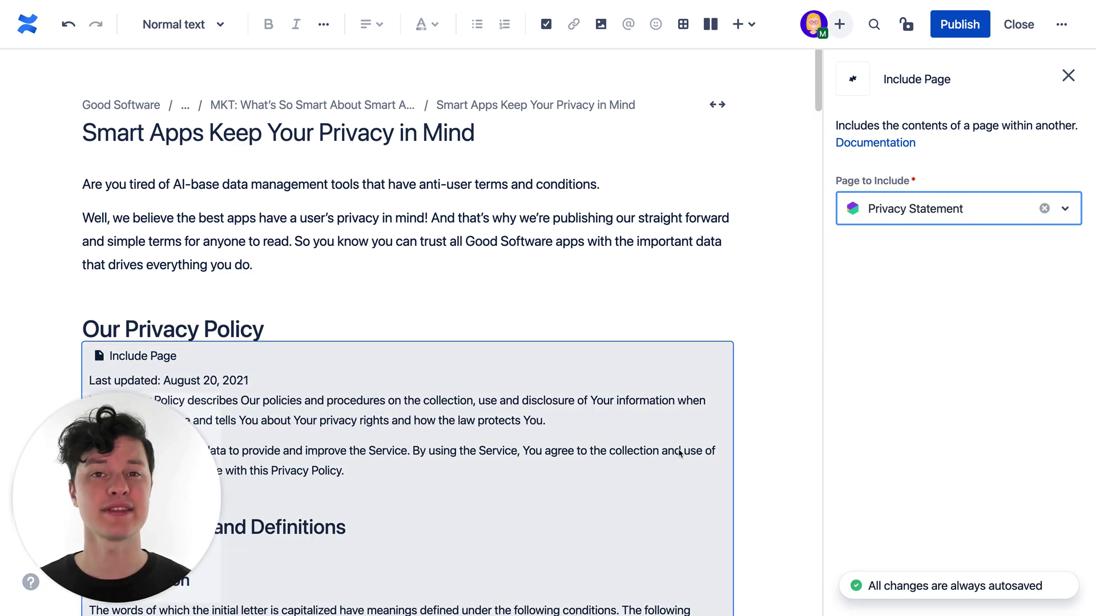
pyautogui.scroll(-3, 679, 452)
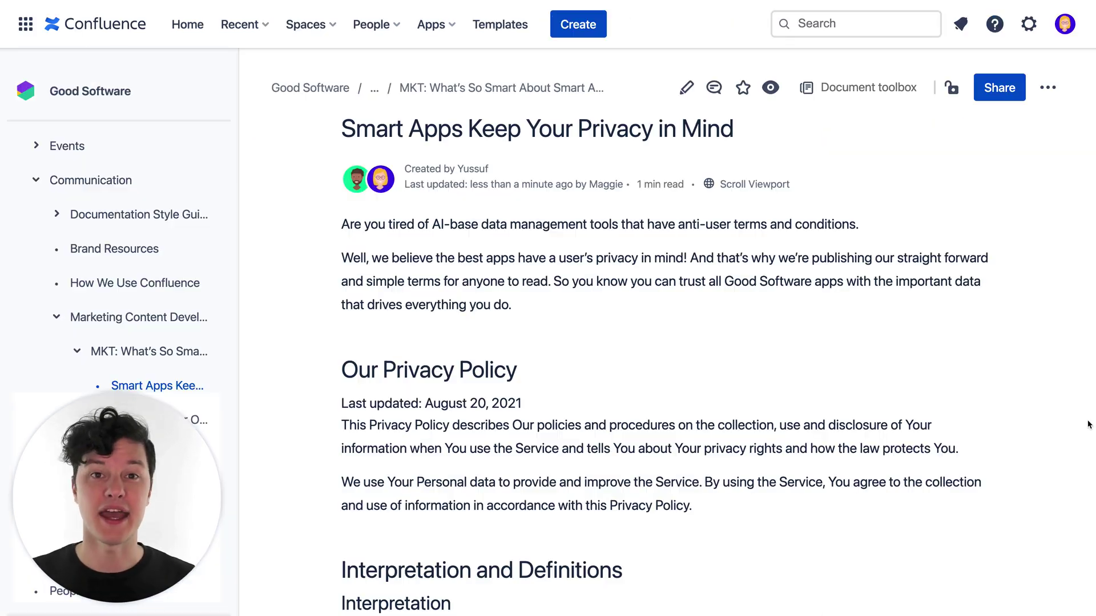
# Paste the Good Software logo image above 'Last updated' on the Privacy Statement page.
pyautogui.scroll(-1, 1087, 425)
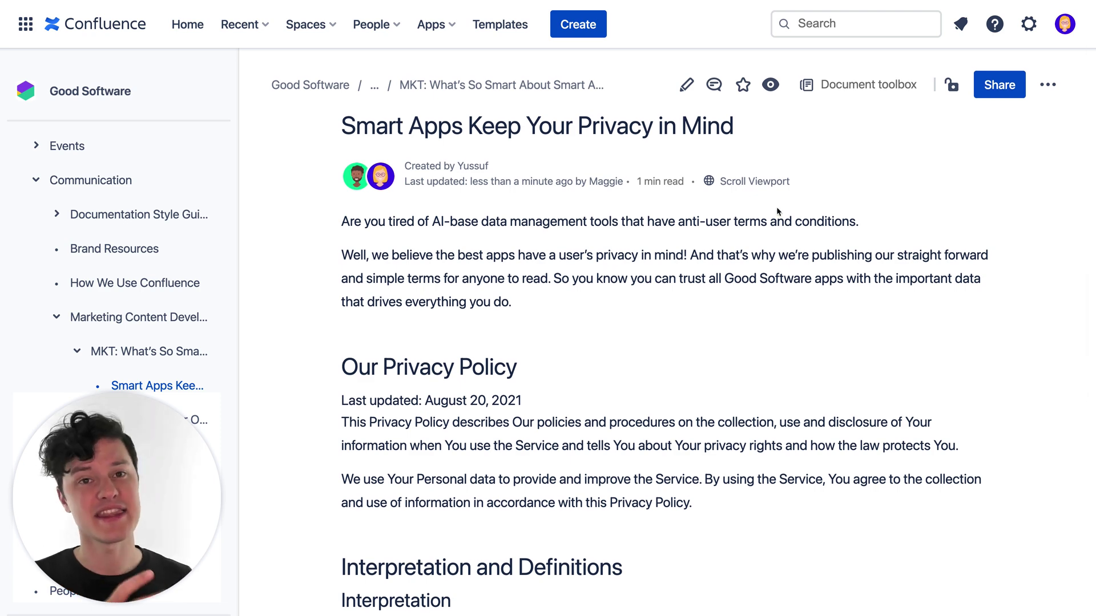
pyautogui.scroll(-4, 729, 453)
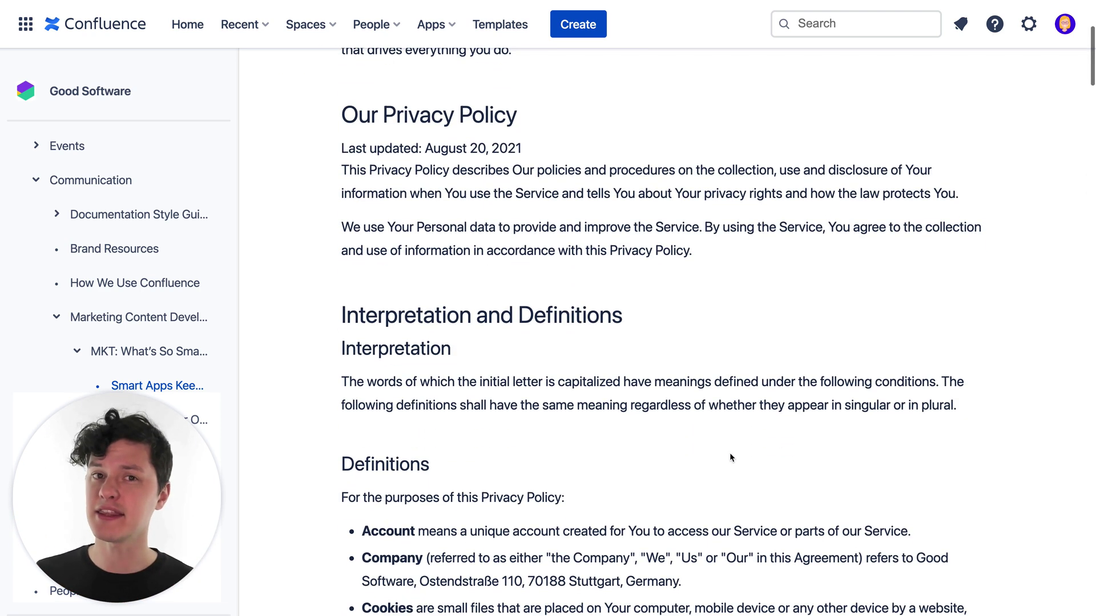
pyautogui.scroll(4, 729, 453)
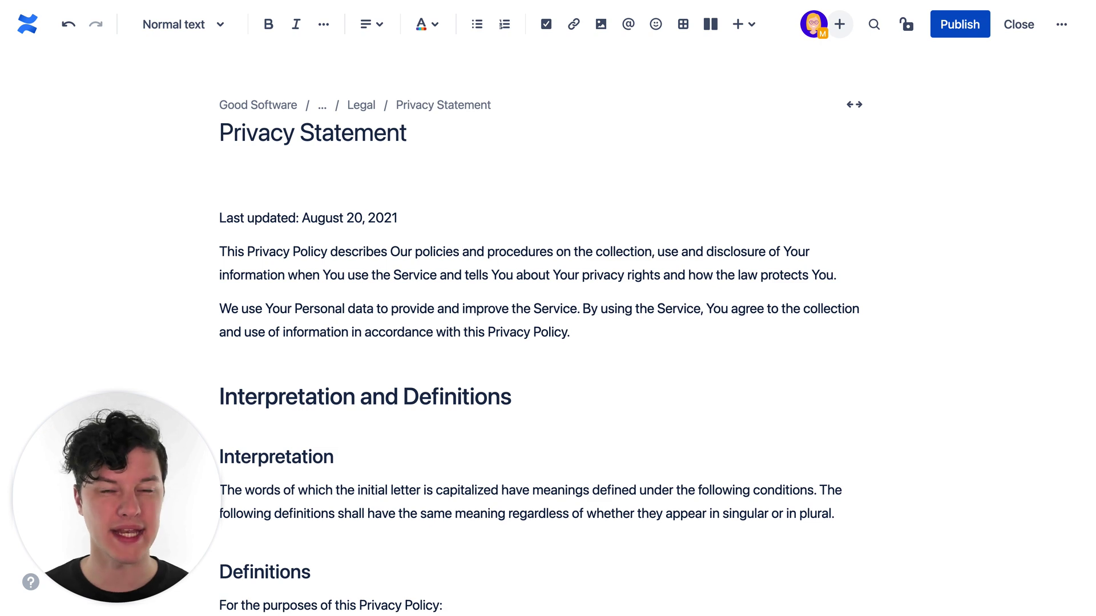
pyautogui.hotkey('ctrl', 'v')
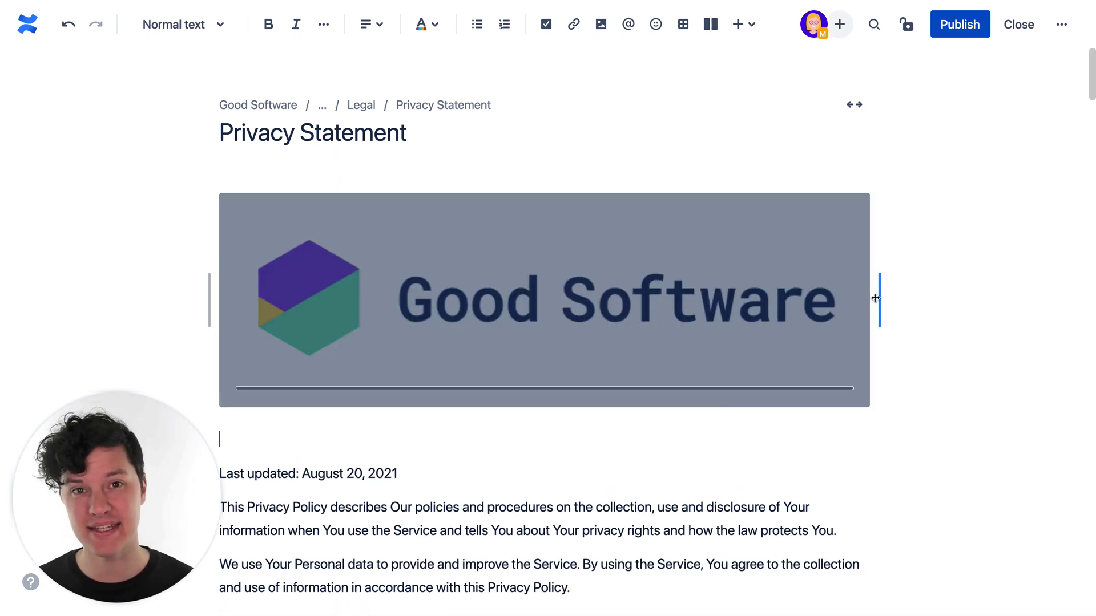
# Resize the Good Software logo to a smaller width and left-align it.
pyautogui.moveTo(208, 298); pyautogui.dragTo(485, 291)
pyautogui.moveTo(599, 229); pyautogui.dragTo(638, 245)
pyautogui.click(432, 311)
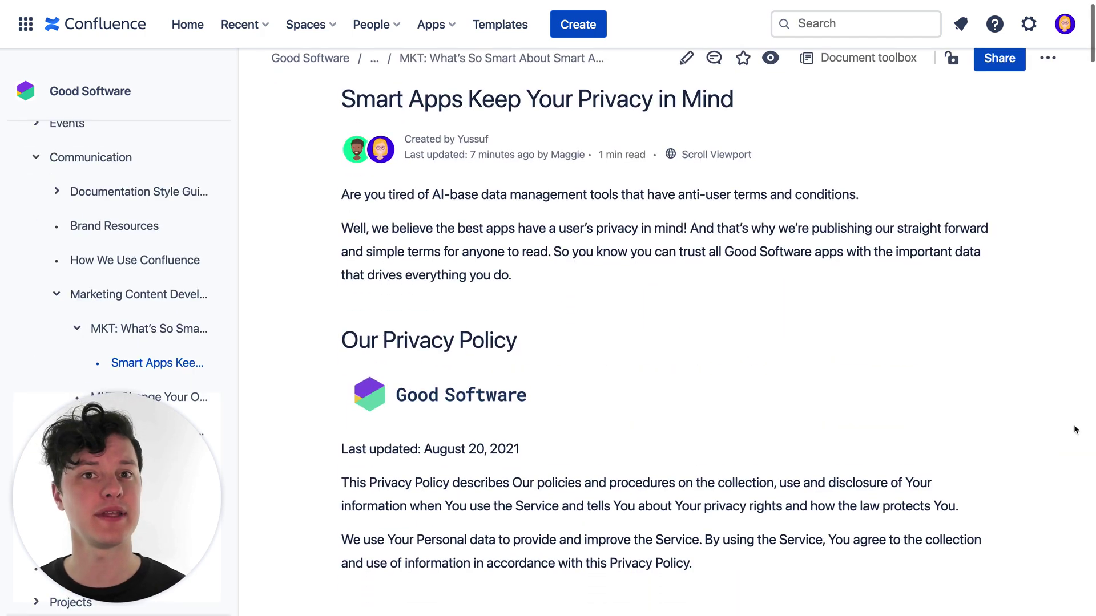
pyautogui.scroll(-4, 1076, 429)
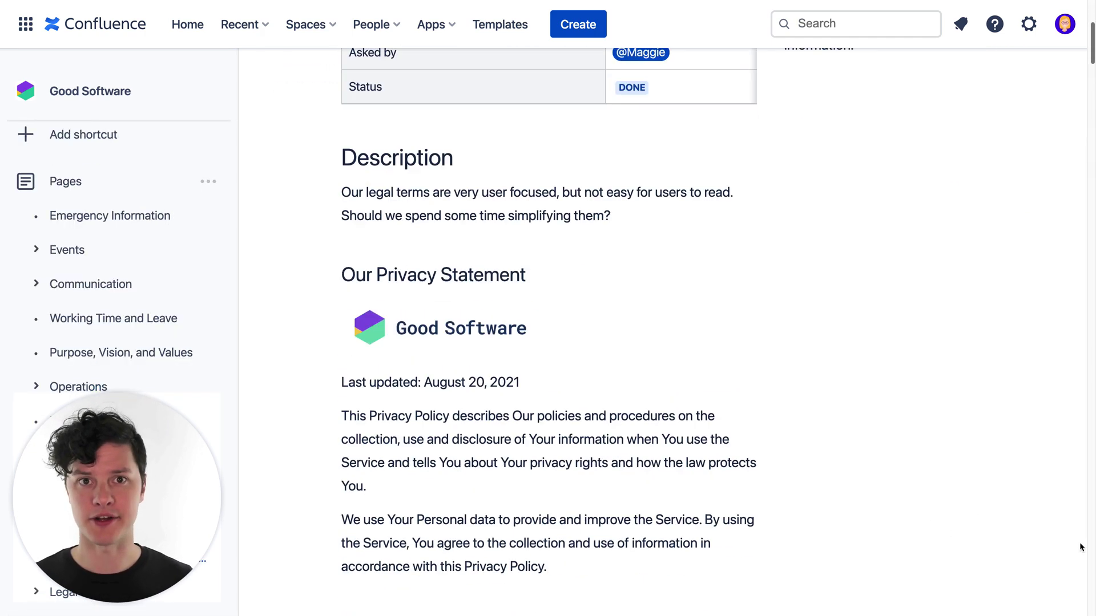
pyautogui.scroll(-4, 1078, 485)
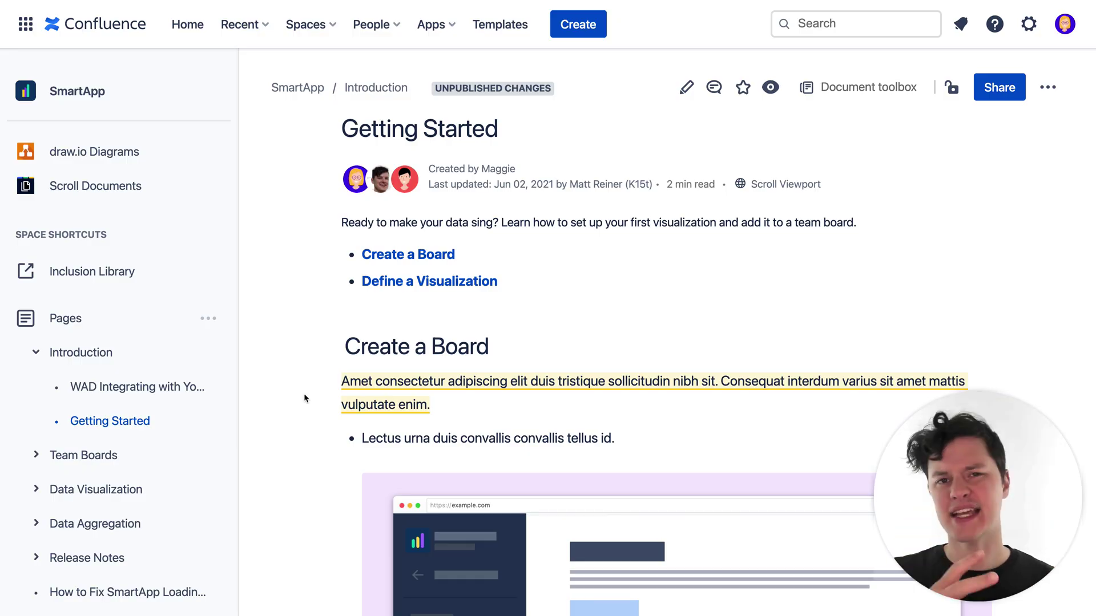
# Go to the SmartApp _Inclusion Library page and browse its _In App Help, _Image, _Video and _Text sections.
pyautogui.click(106, 273)
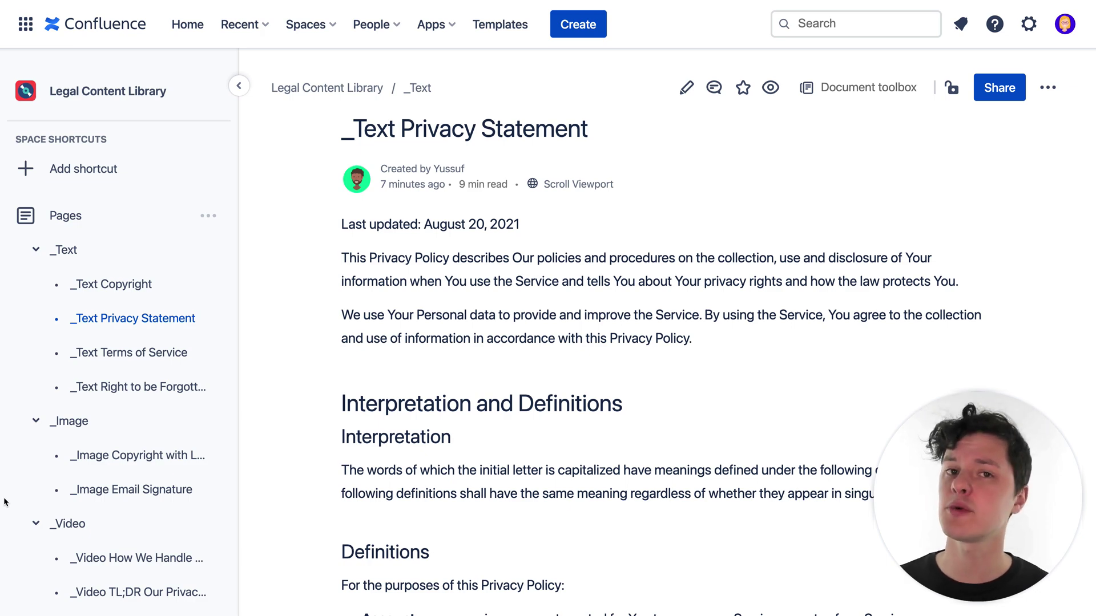
pyautogui.scroll(-5, 523, 437)
pyautogui.scroll(-9, 523, 441)
pyautogui.scroll(15, 523, 437)
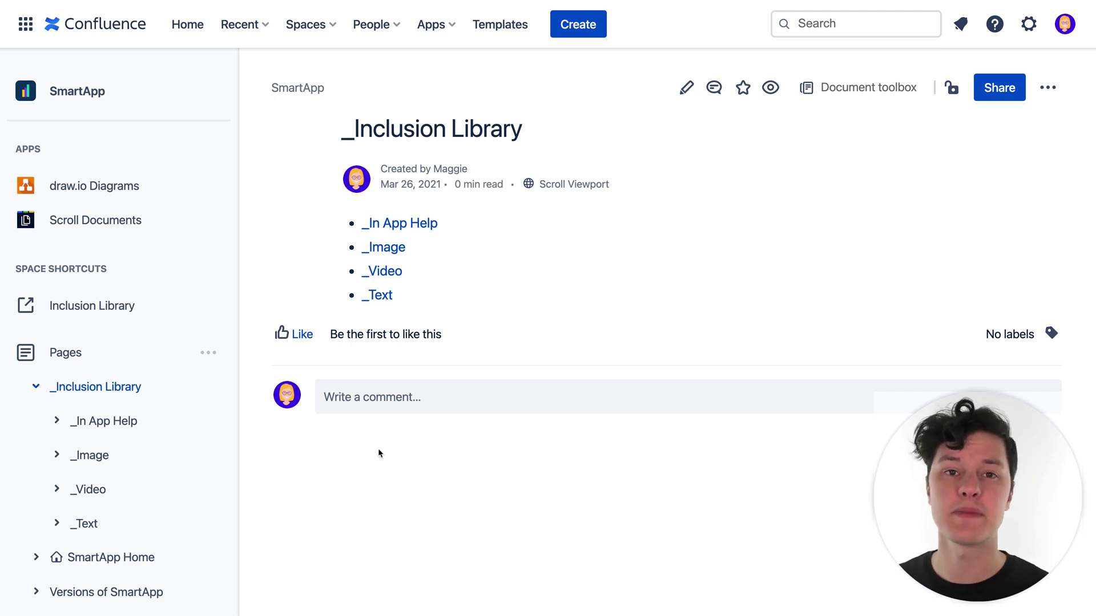
# Expand _Image, _Video and _Text in the page tree and open _Text Modify a Visualization.
pyautogui.click(55, 457)
pyautogui.scroll(-3, 49, 471)
pyautogui.click(52, 486)
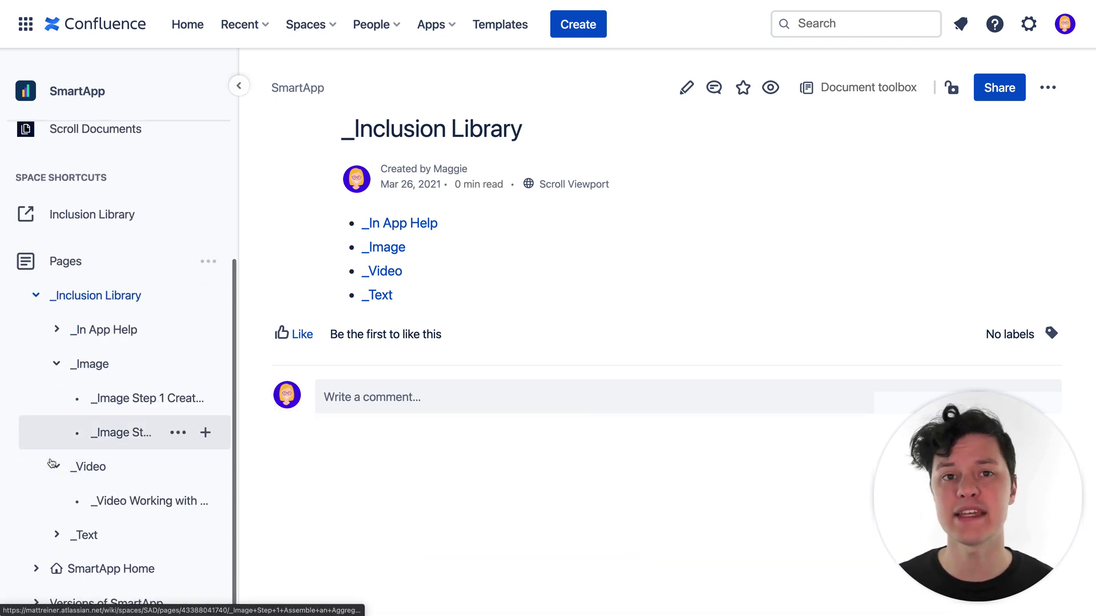
pyautogui.scroll(-1, 51, 463)
pyautogui.click(55, 521)
pyautogui.scroll(-1, 63, 439)
pyautogui.scroll(-4, 71, 425)
pyautogui.click(119, 455)
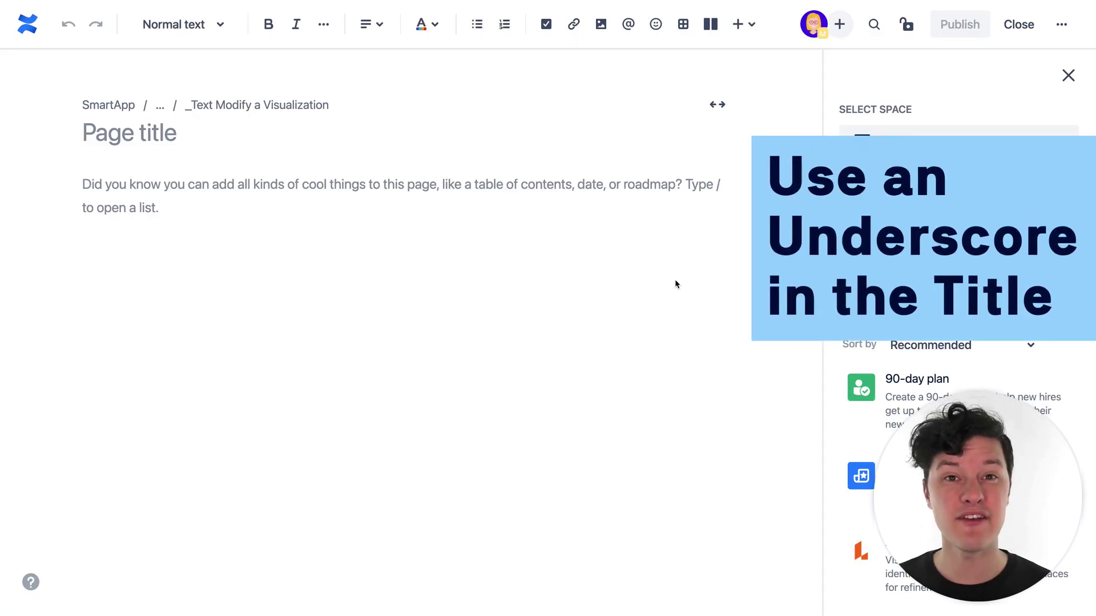
# Title the new draft '_Text Modify a Visualization' by typing an underscore and pasting the rest.
pyautogui.click(132, 126)
pyautogui.write('_')
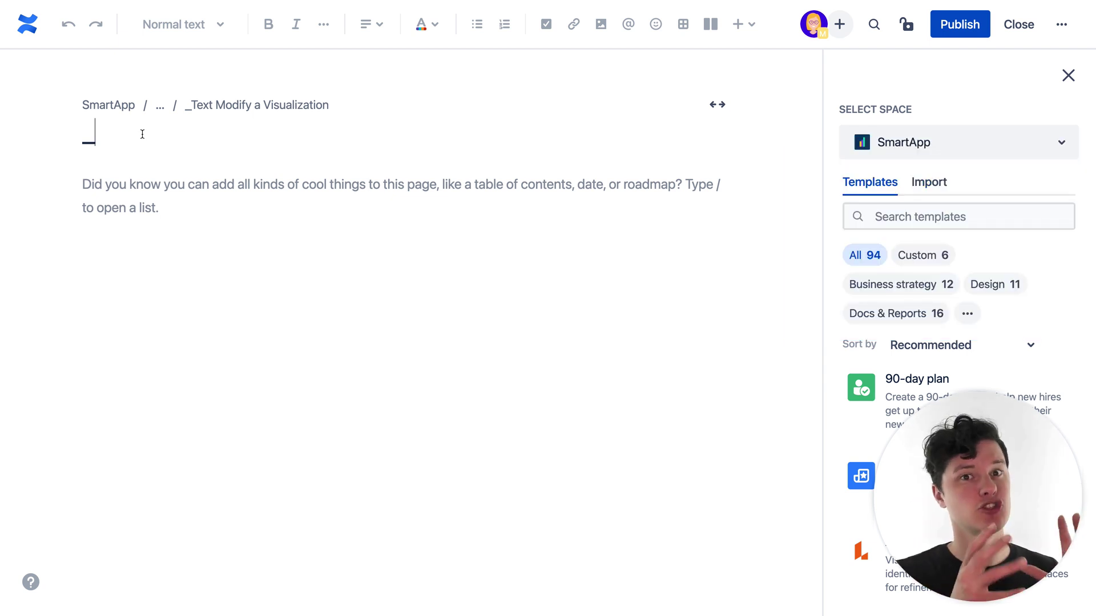
pyautogui.write('Text Modify a Visualization')
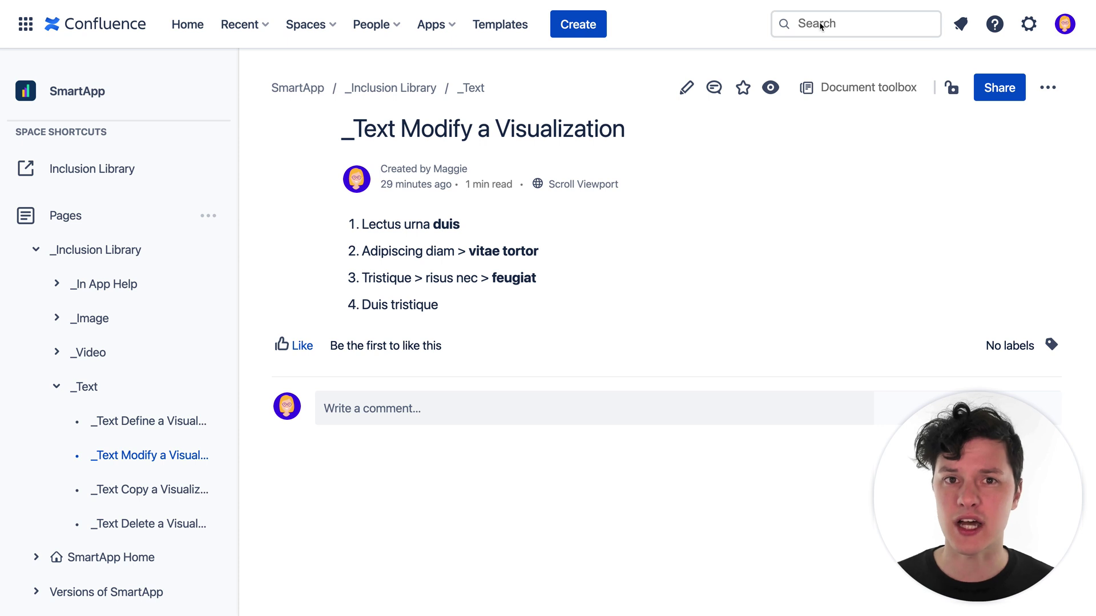
# Search all pages for 'modify'.
pyautogui.click(819, 22)
pyautogui.write('modify')
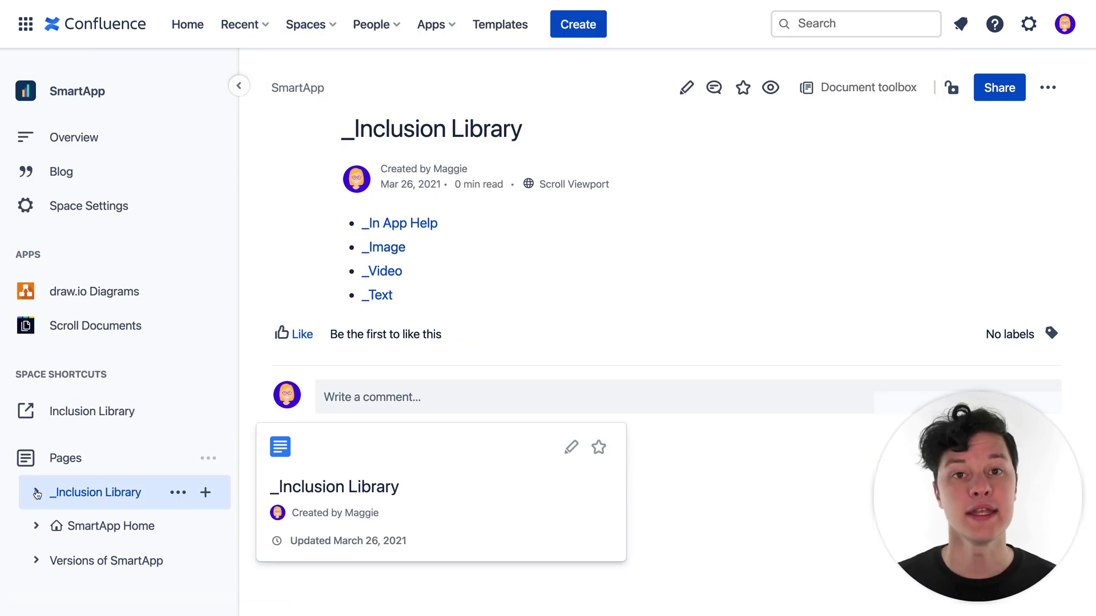
# Return to _Inclusion Library and expand its _Image, _Video and _Text branches in the page tree.
pyautogui.click(36, 492)
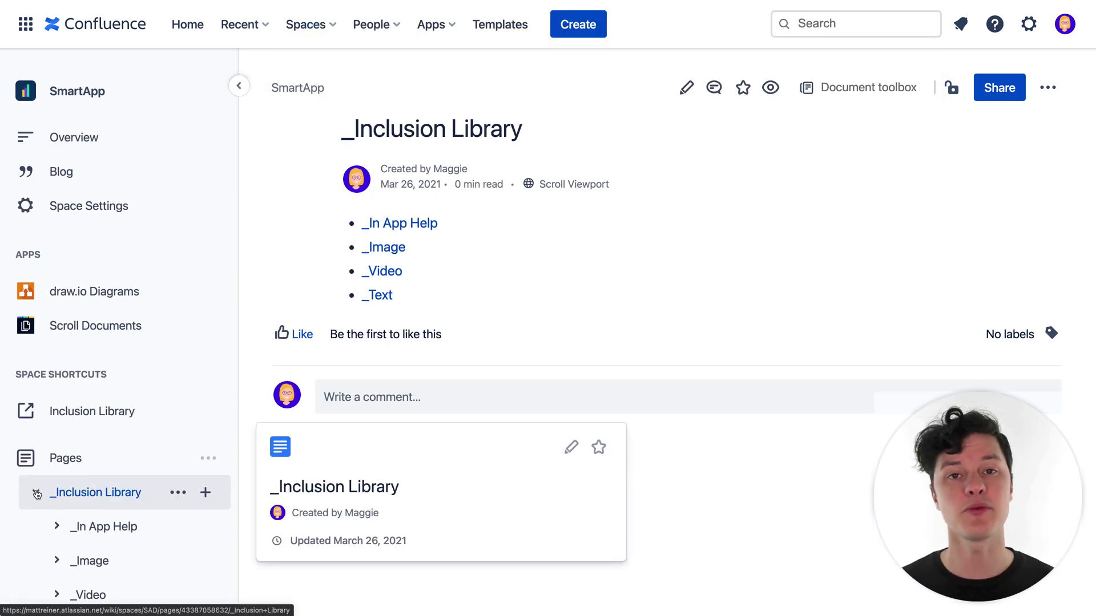
pyautogui.scroll(-3, 37, 494)
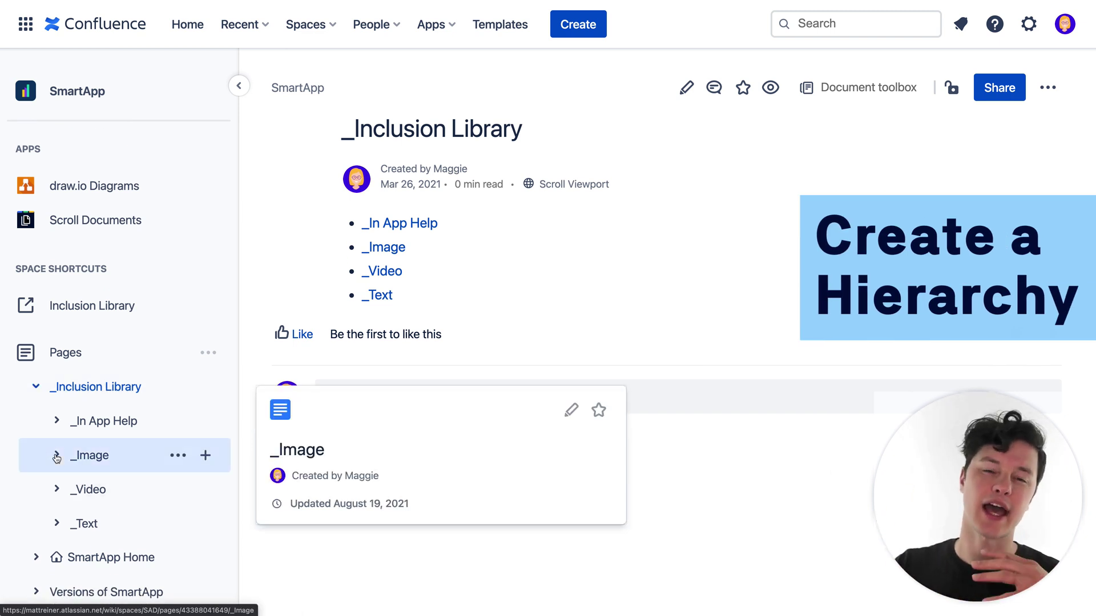
pyautogui.click(56, 457)
pyautogui.scroll(-2, 56, 456)
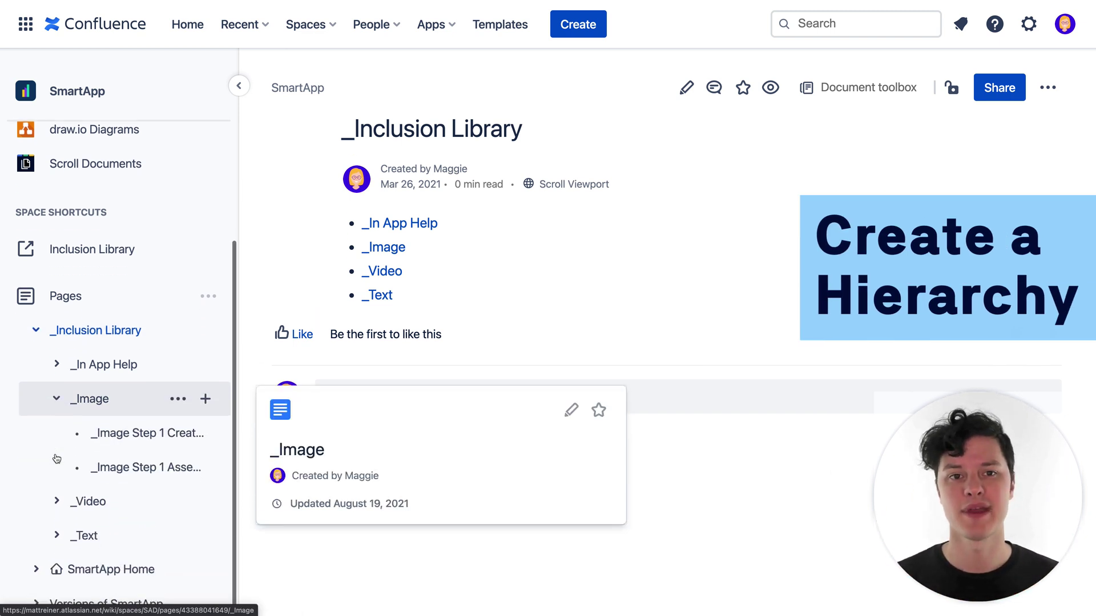
pyautogui.click(56, 490)
pyautogui.scroll(-1, 56, 491)
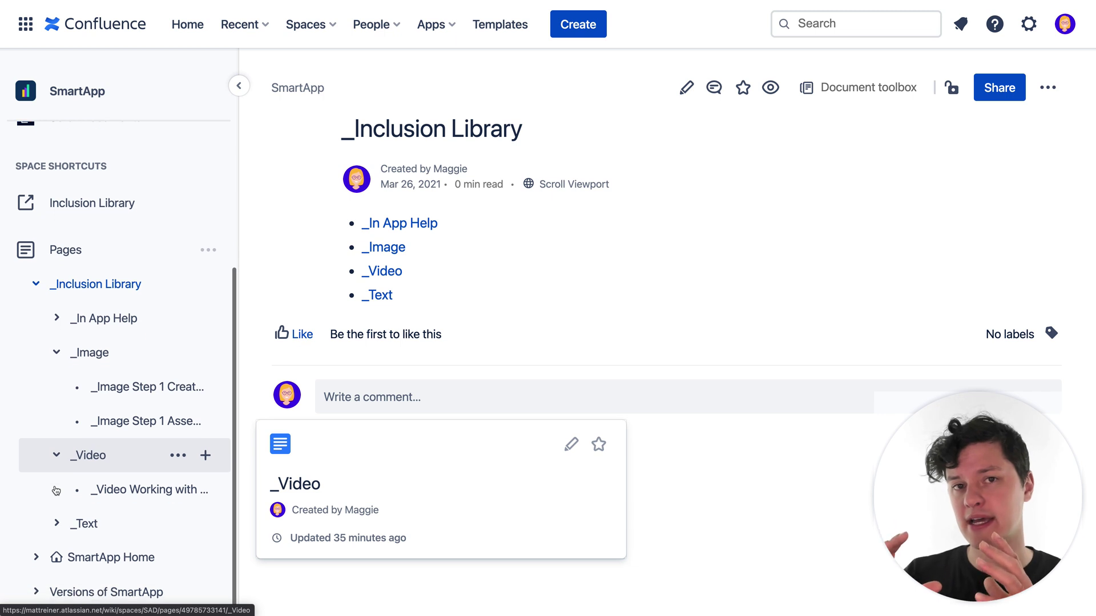
pyautogui.click(57, 524)
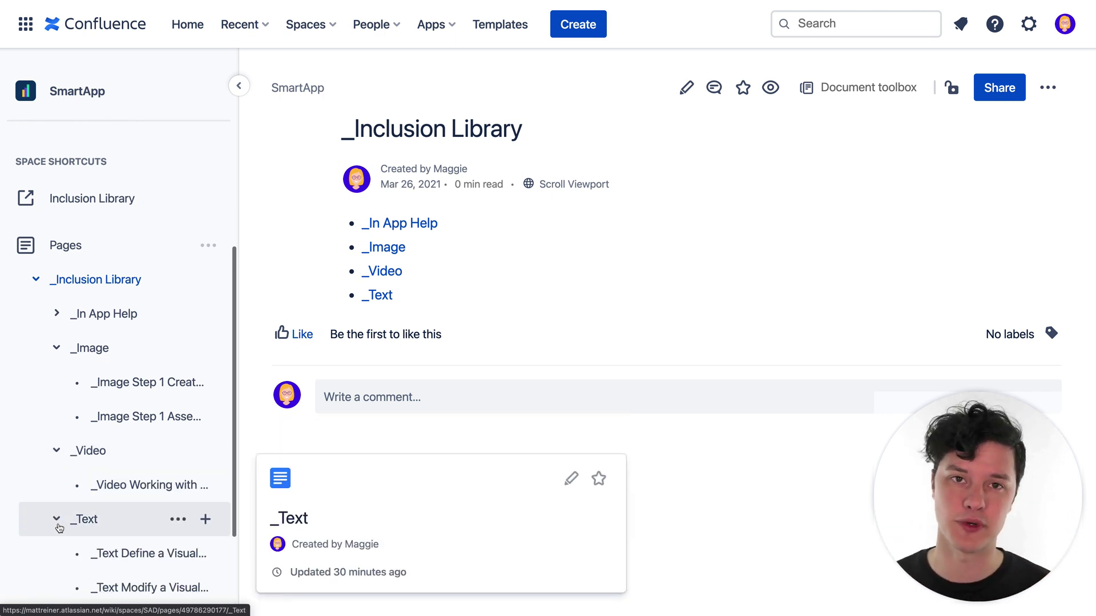
pyautogui.scroll(-2, 60, 528)
pyautogui.scroll(-2, 59, 528)
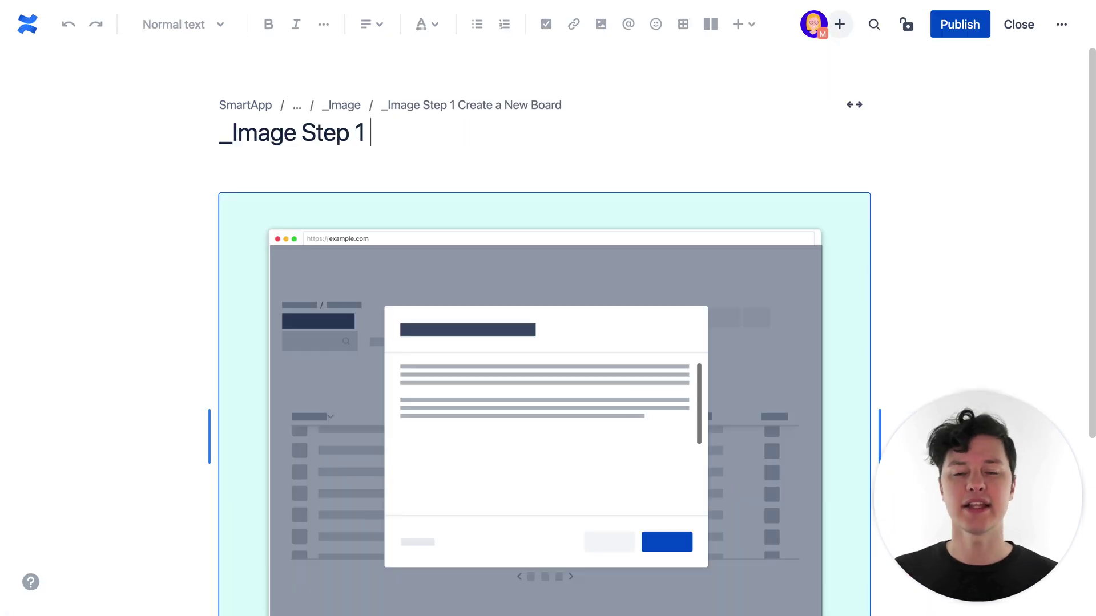
# Search the Include Page macro's Page to Include list for the 'Create a New Board' page.
pyautogui.write('ate a')
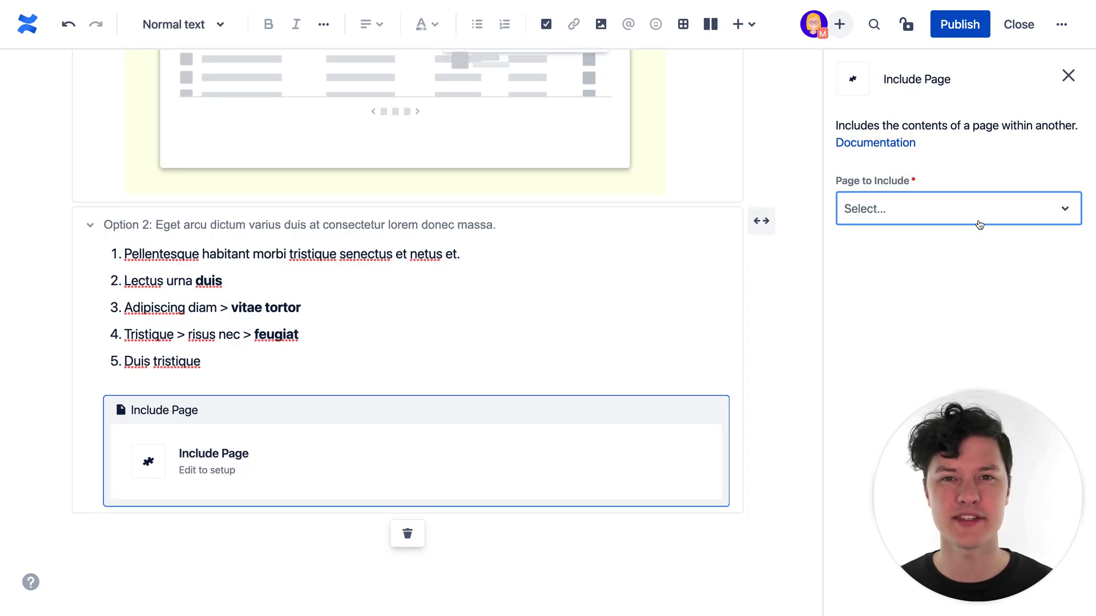
pyautogui.click(977, 220)
pyautogui.write('Create a new')
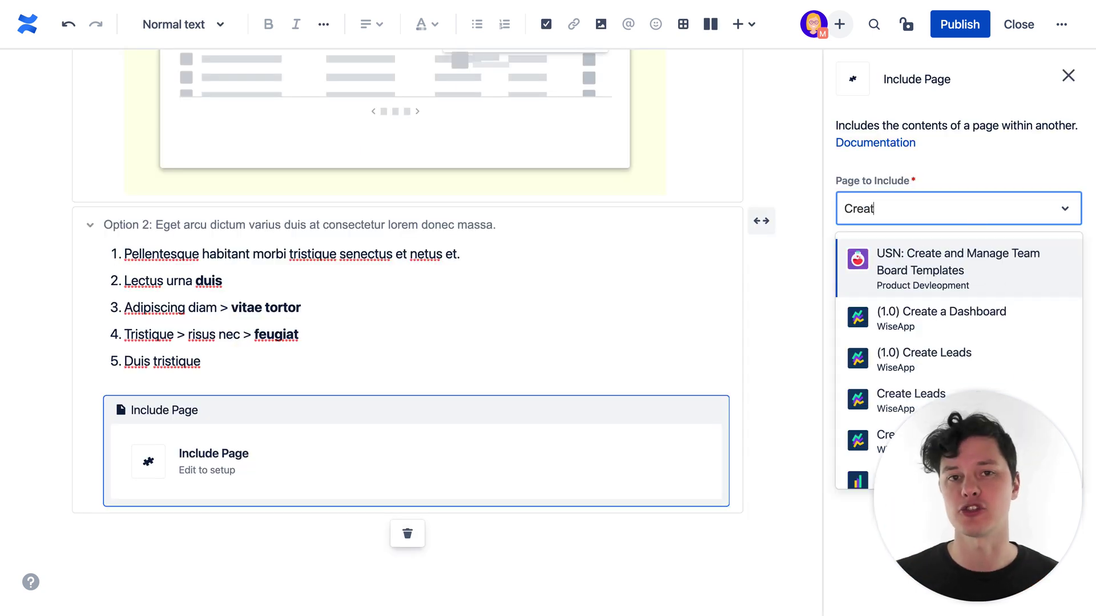